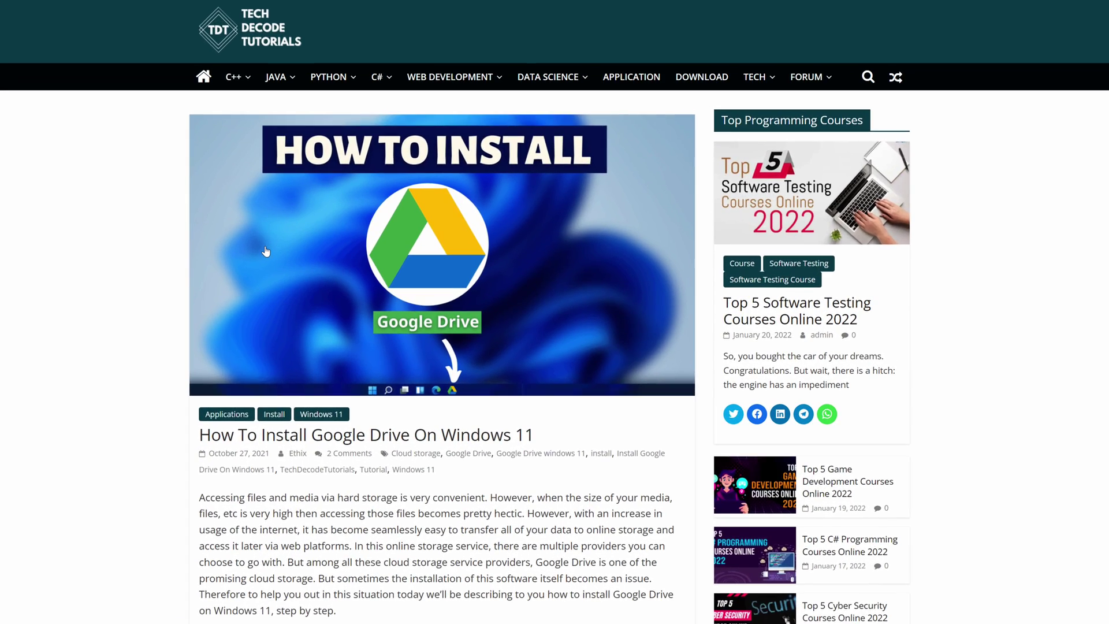
- Scroll through the Links note and highlight the 'Step 2: Install Google Drive On Windows 11' heading
scroll(266, 252, down, 8)
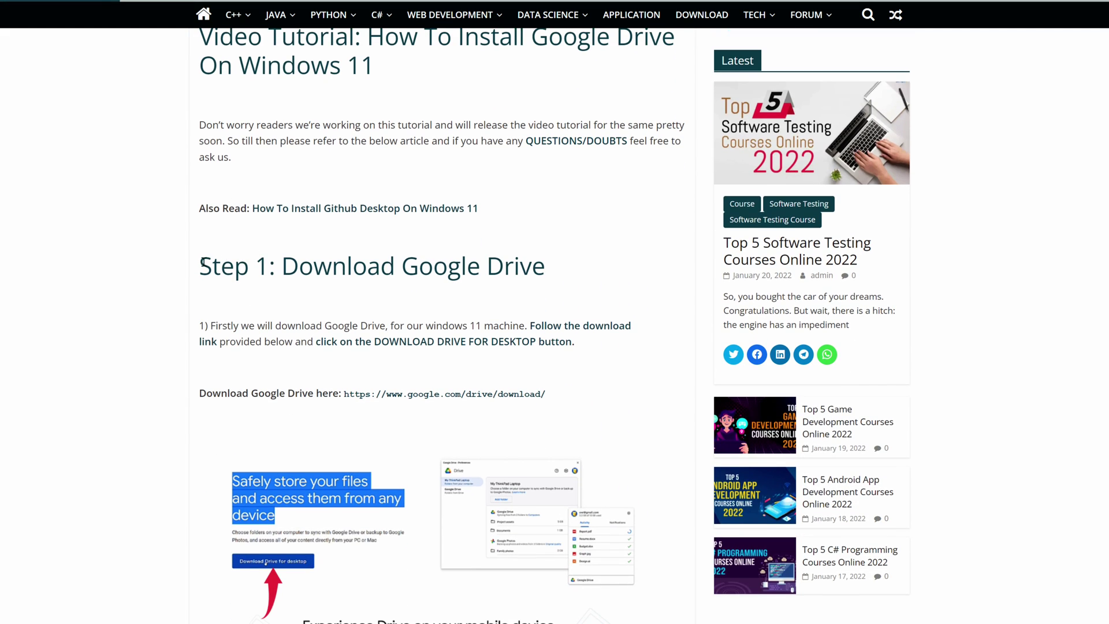
drag(198, 264, 540, 267)
scroll(569, 270, down, 10)
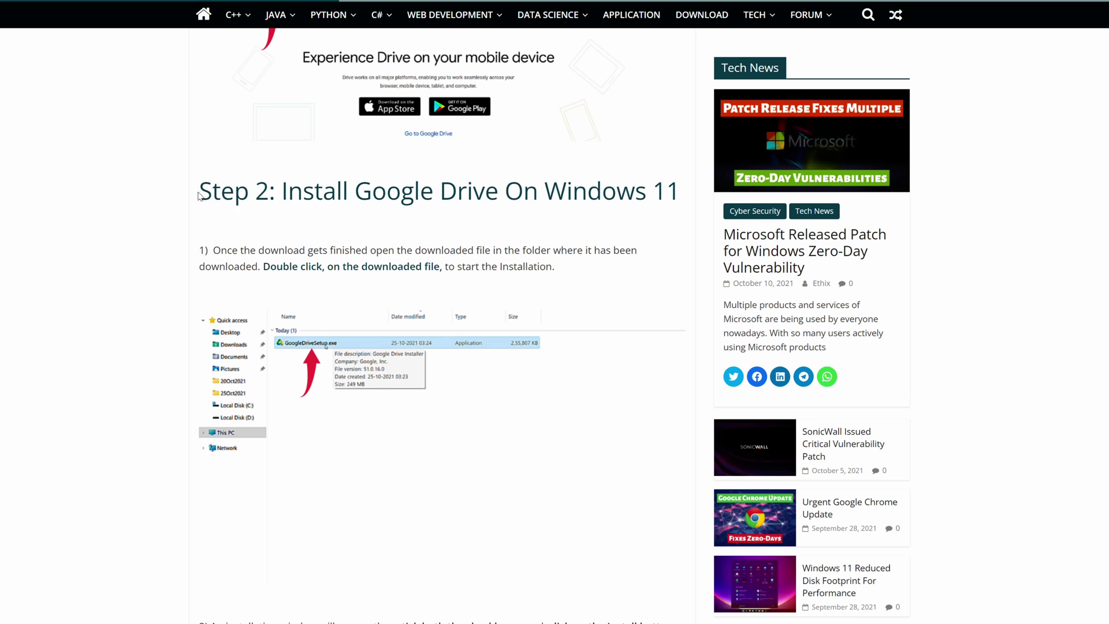
drag(200, 195, 675, 191)
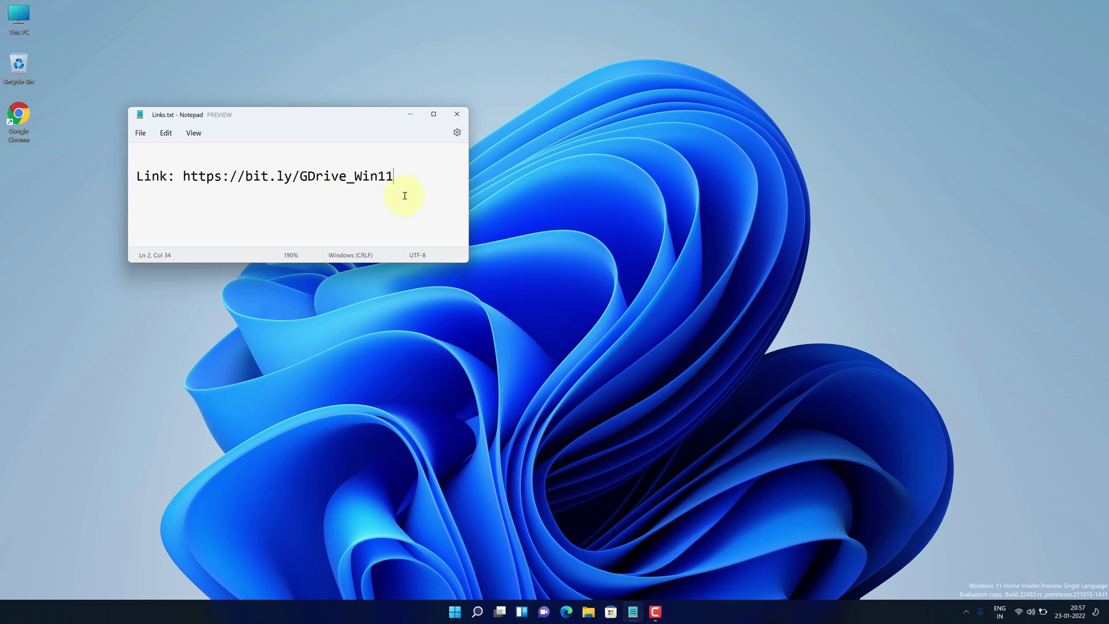
drag(386, 178, 183, 178)
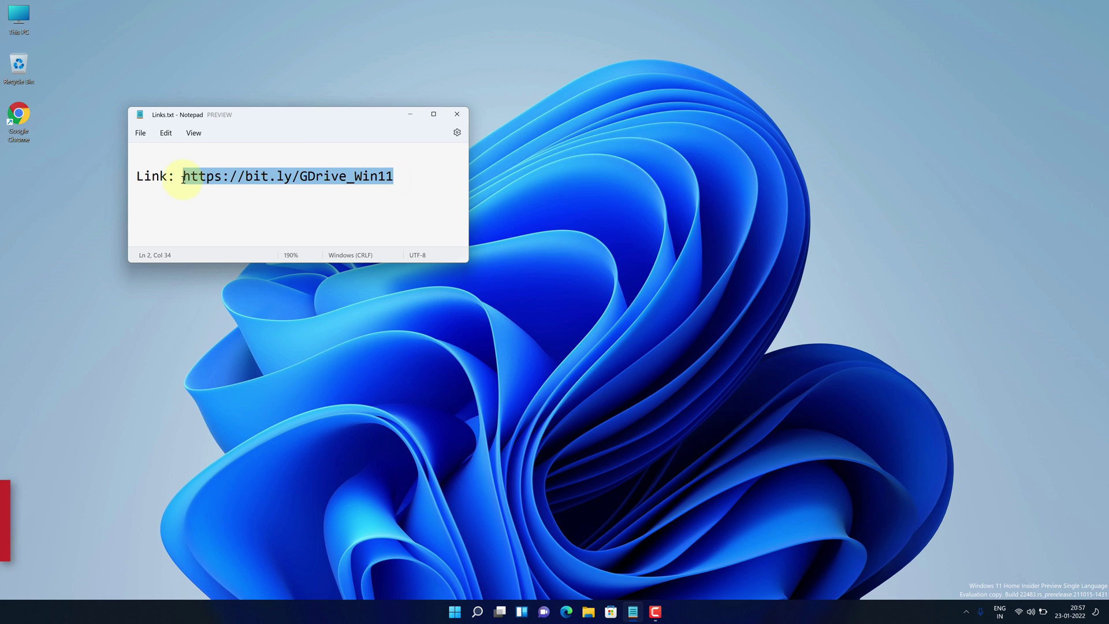
right_click(186, 181)
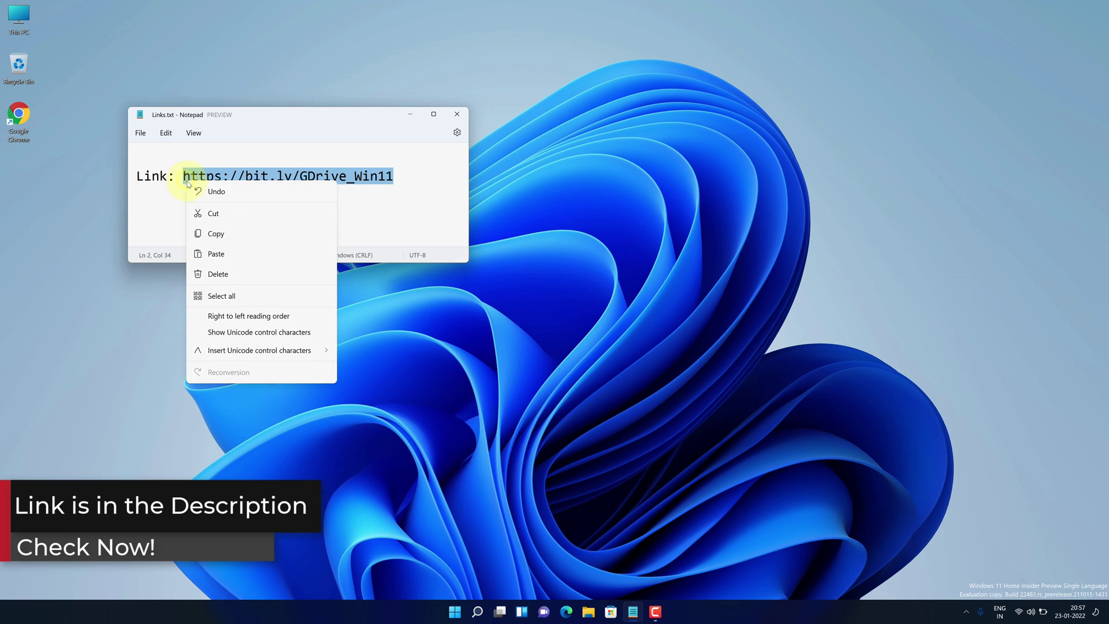
click(207, 233)
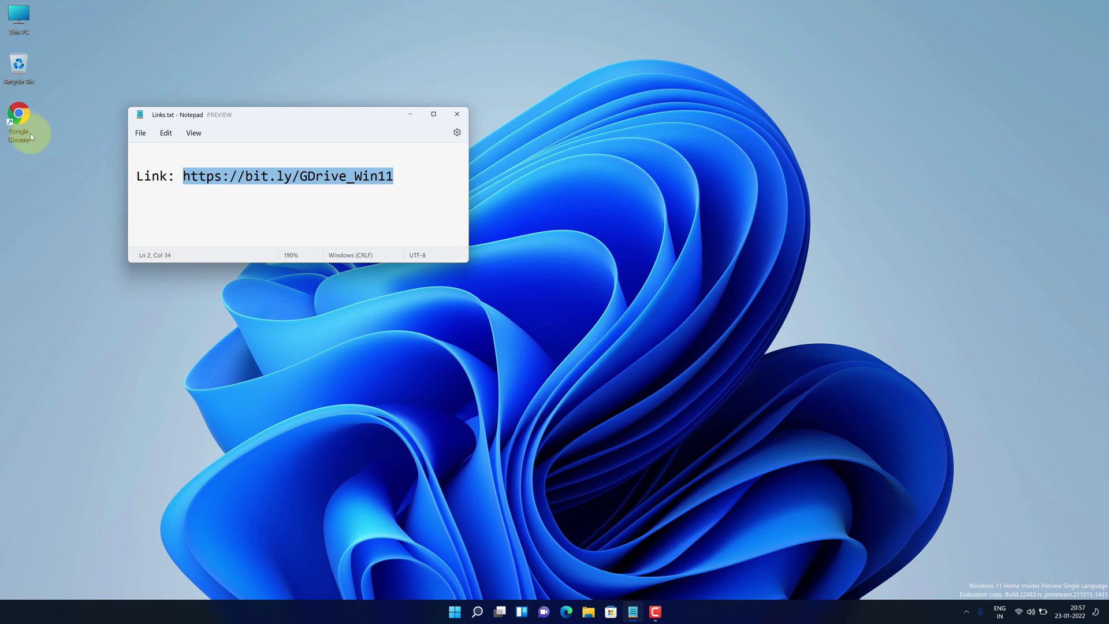
double_click(19, 118)
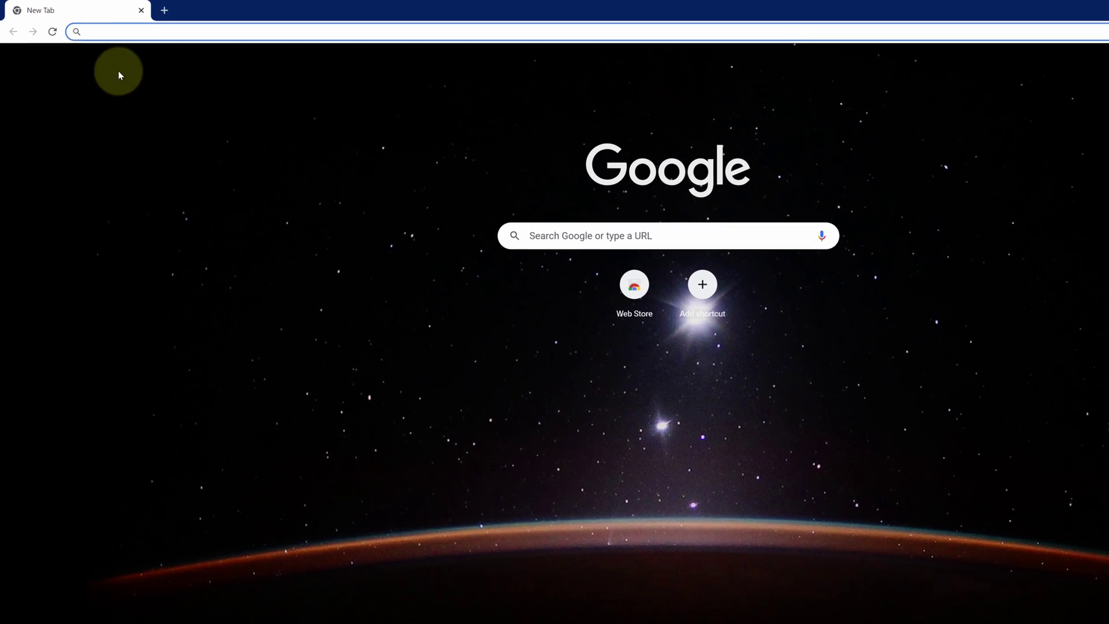
- Paste the bit.ly link into Chrome's address bar and load the installation article
right_click(131, 33)
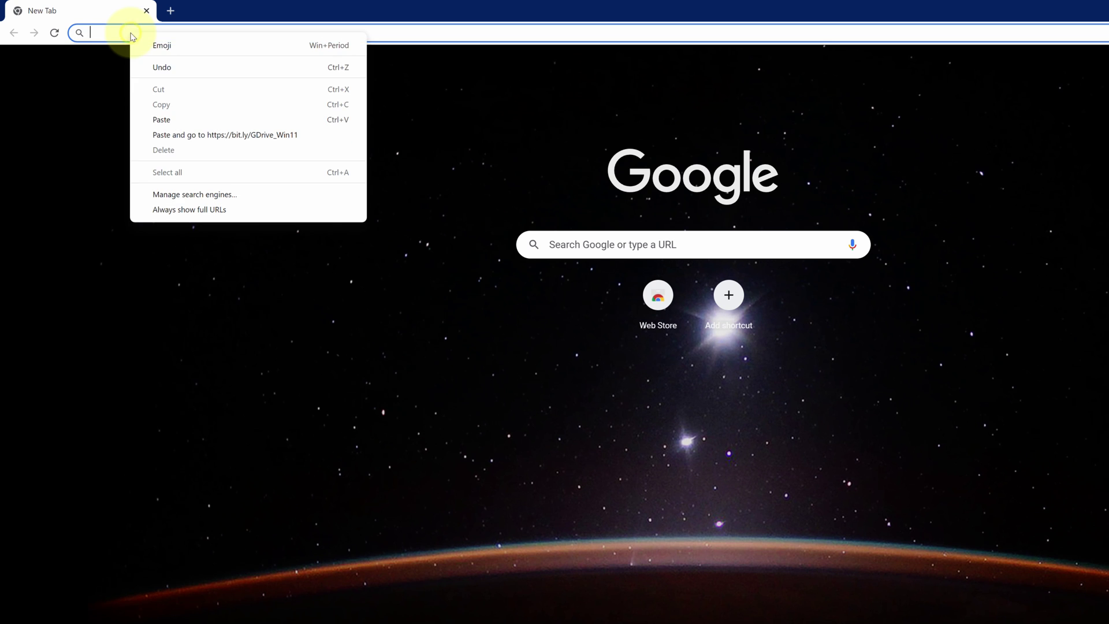
click(152, 116)
key(Return)
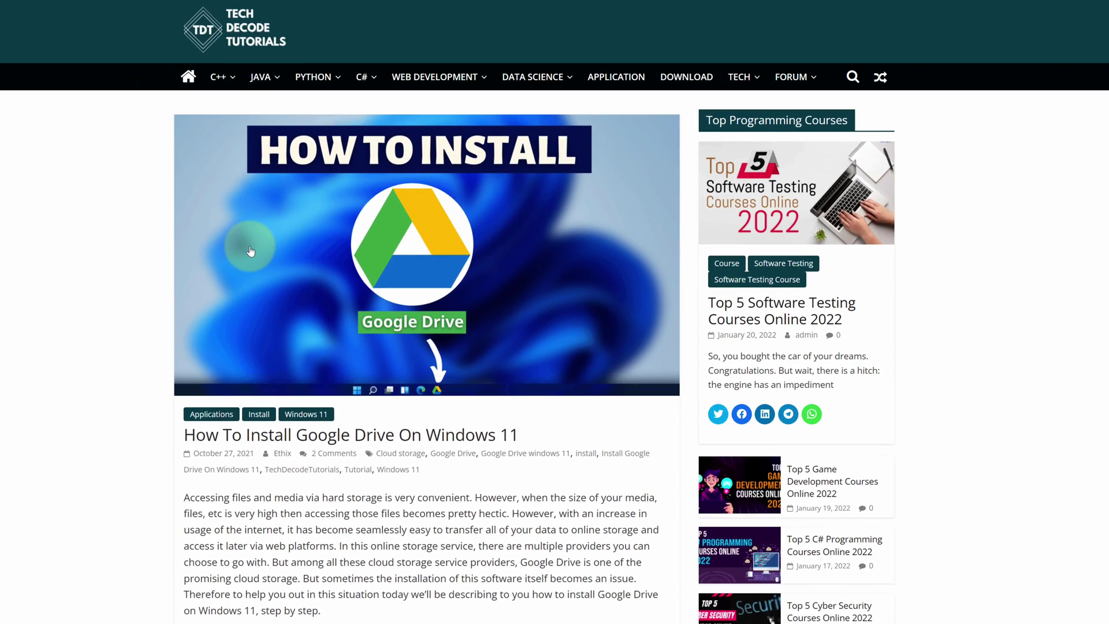
- Scroll down the article, highlighting passages along the way
scroll(306, 237, down, 5)
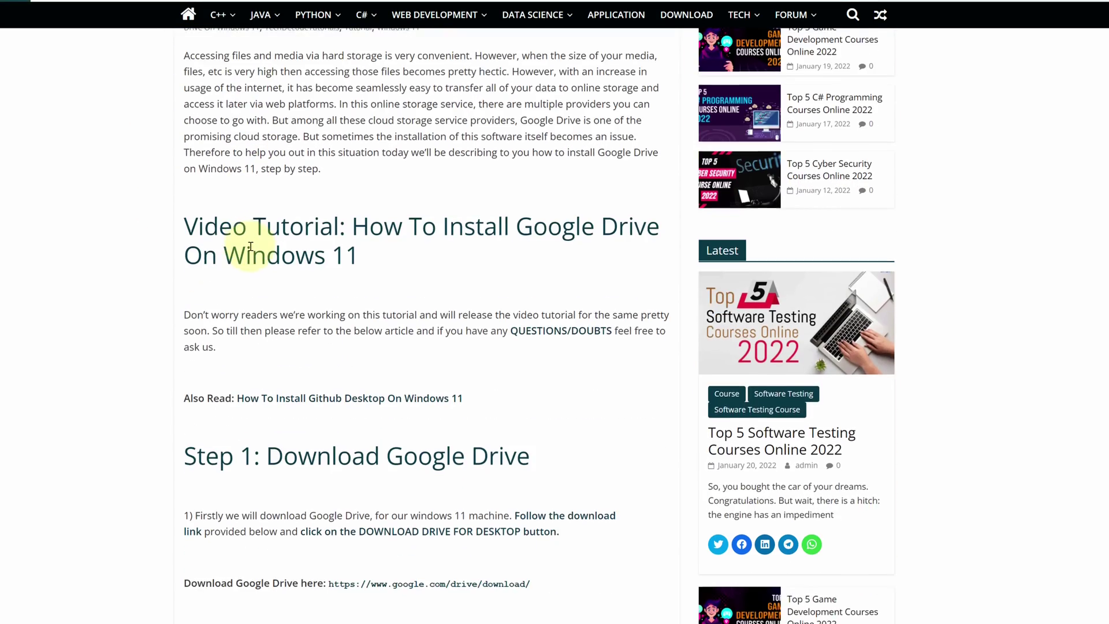
scroll(251, 247, down, 3)
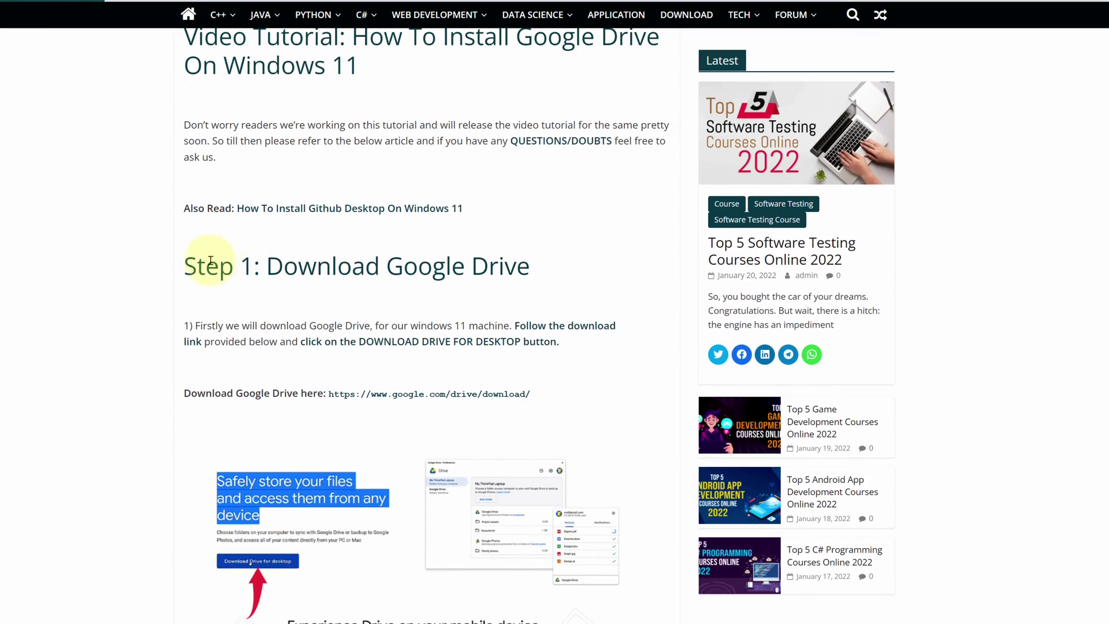
drag(183, 263, 554, 262)
scroll(554, 265, down, 9)
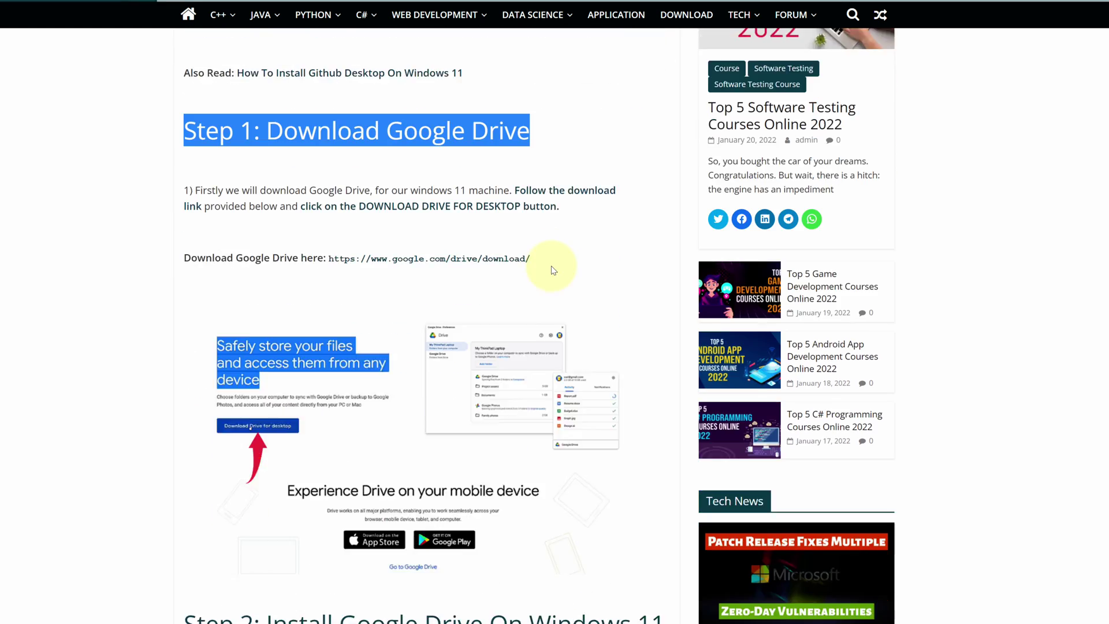
scroll(552, 270, down, 1)
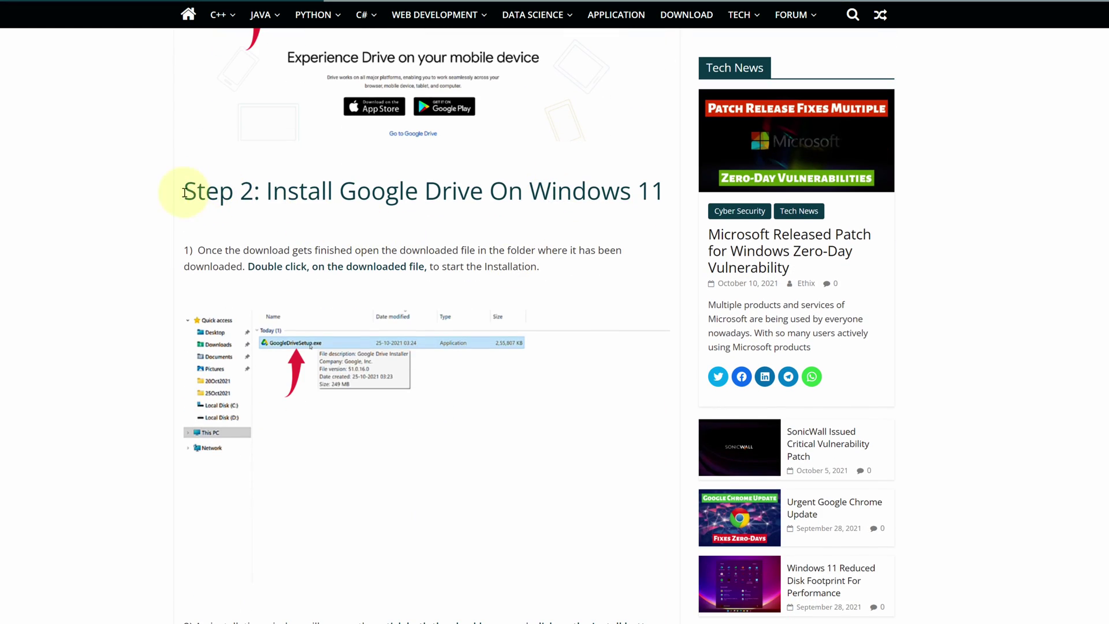
drag(183, 191, 662, 192)
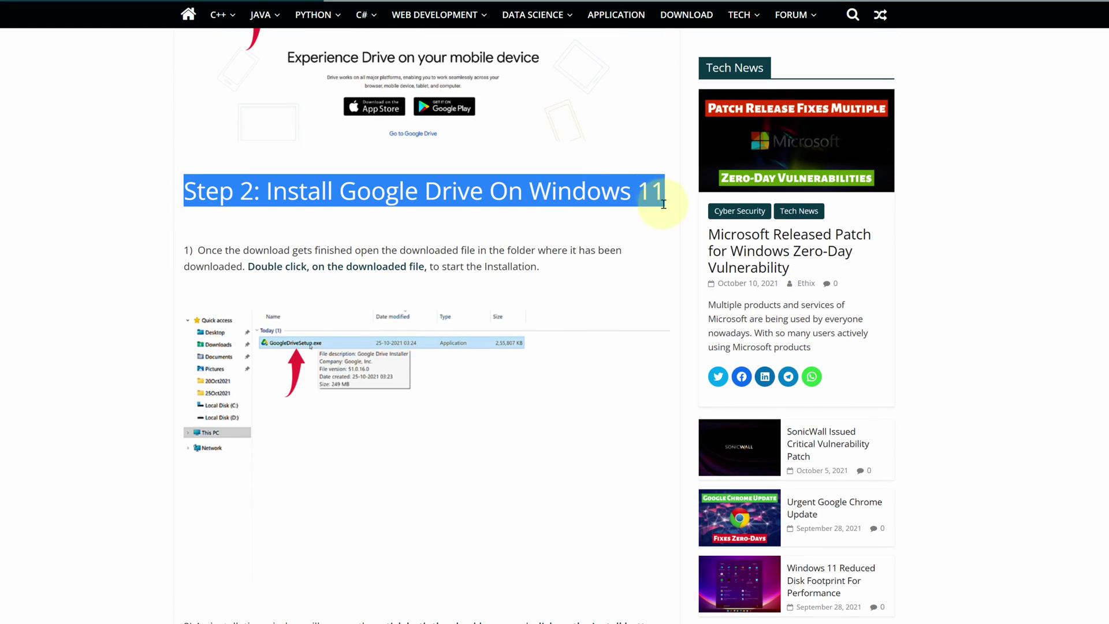
scroll(664, 224, up, 10)
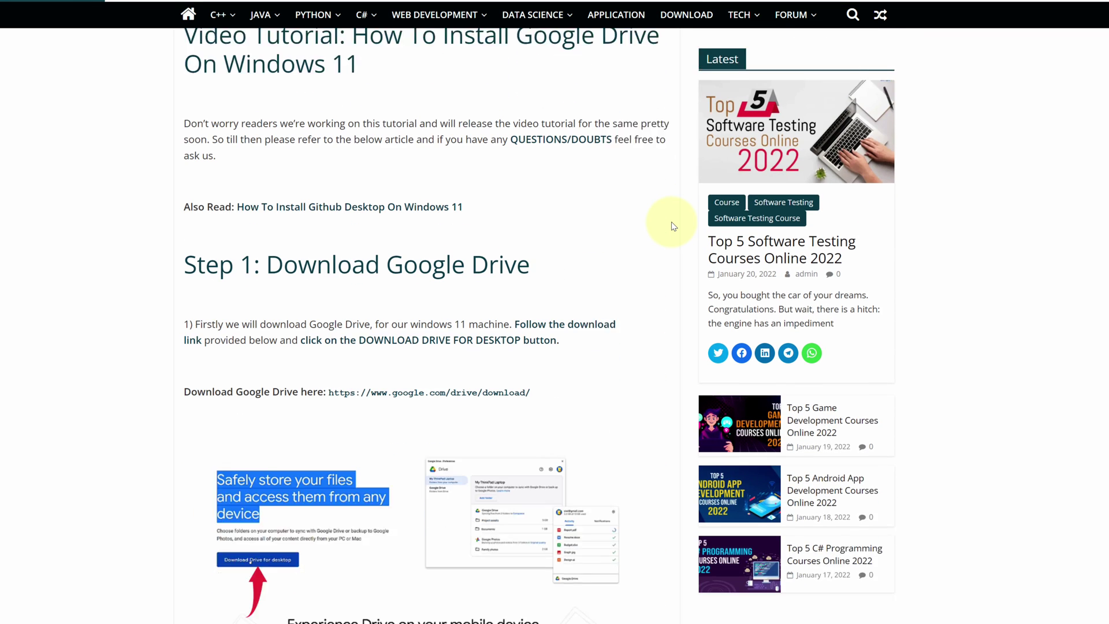
scroll(673, 226, down, 1)
- Highlight Step 1's 'Download Google Drive' text and follow its google.com/drive/download link
drag(185, 204, 255, 202)
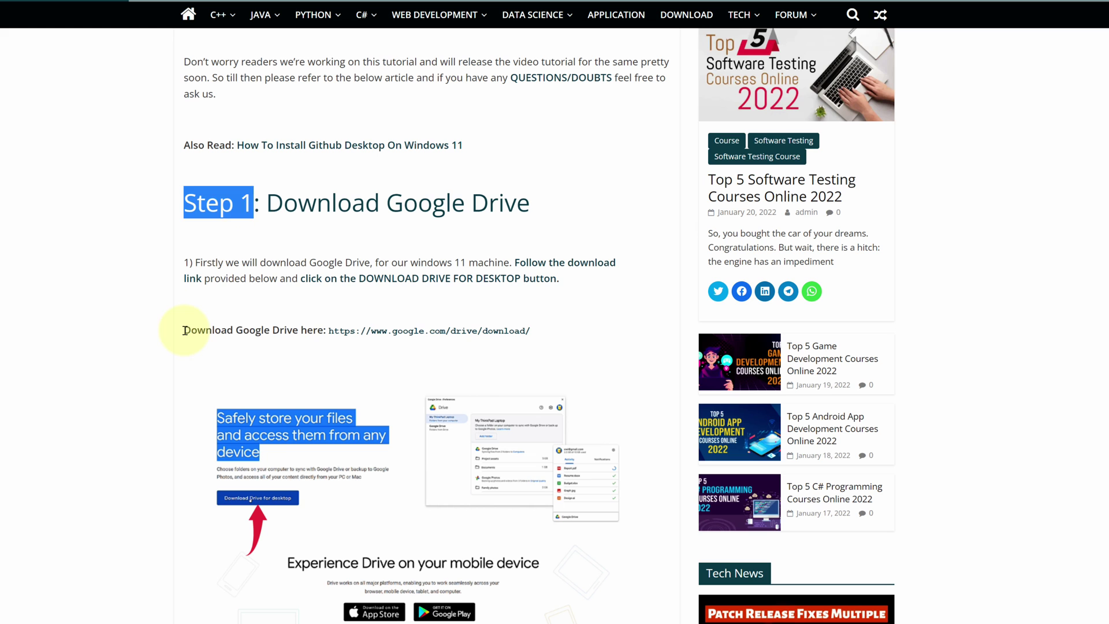
drag(185, 331, 298, 329)
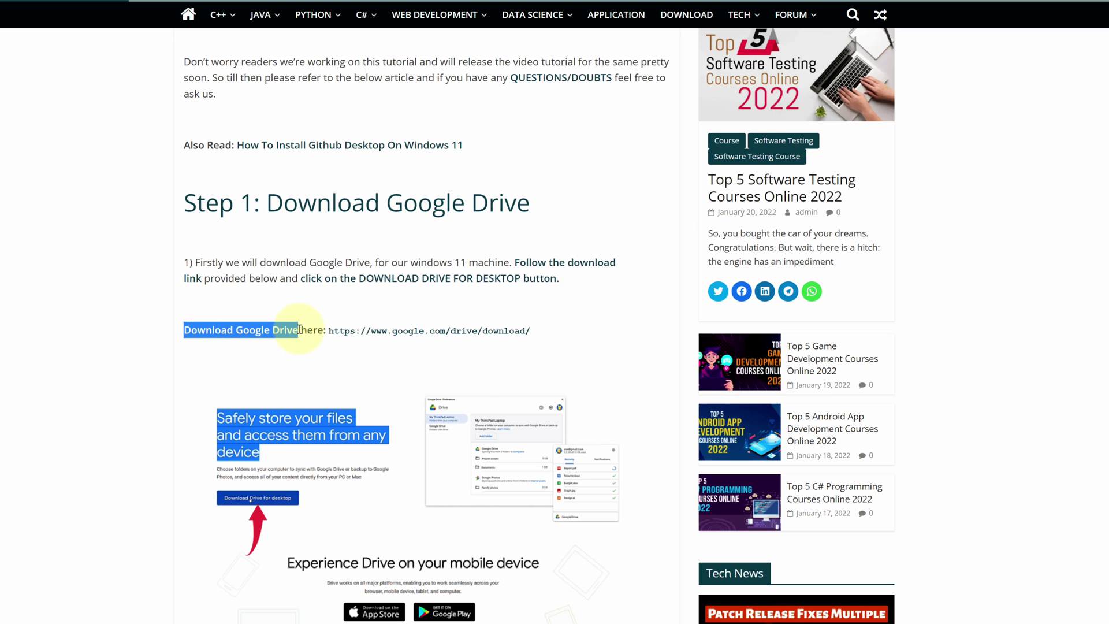
click(415, 332)
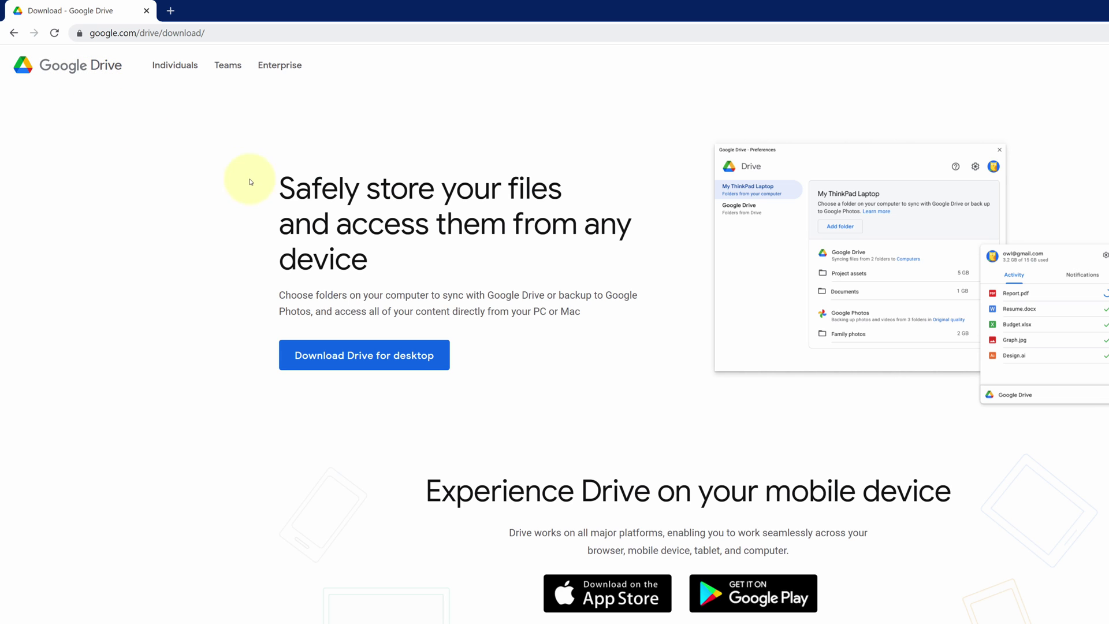
- Download the Google Drive for desktop installer and show GoogleDriveSetup.exe in the Downloads folder
drag(279, 189, 381, 261)
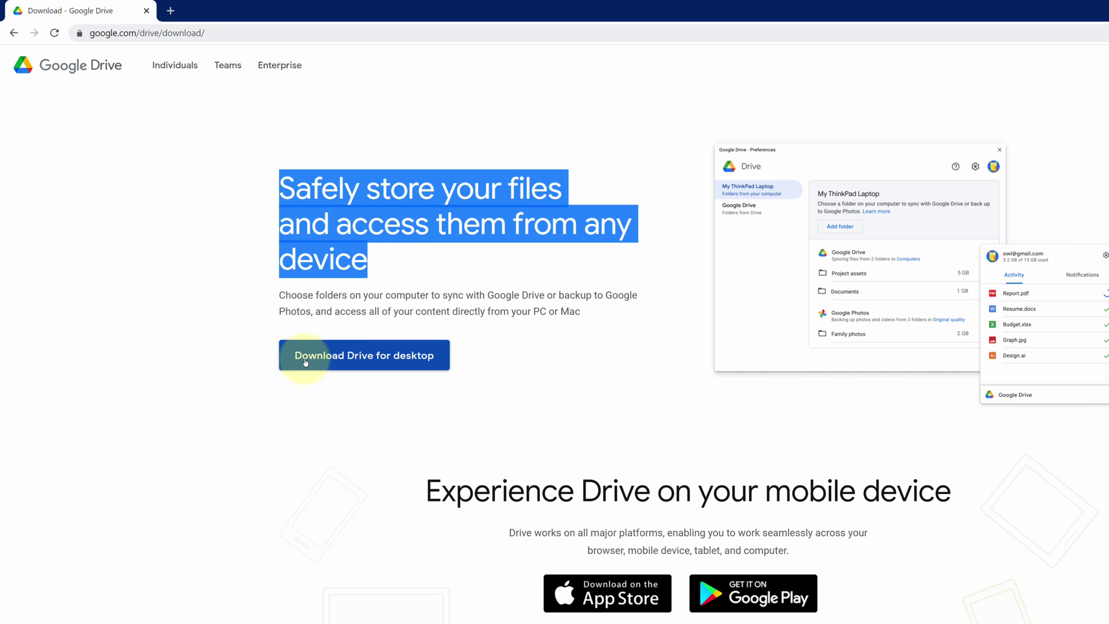
click(351, 362)
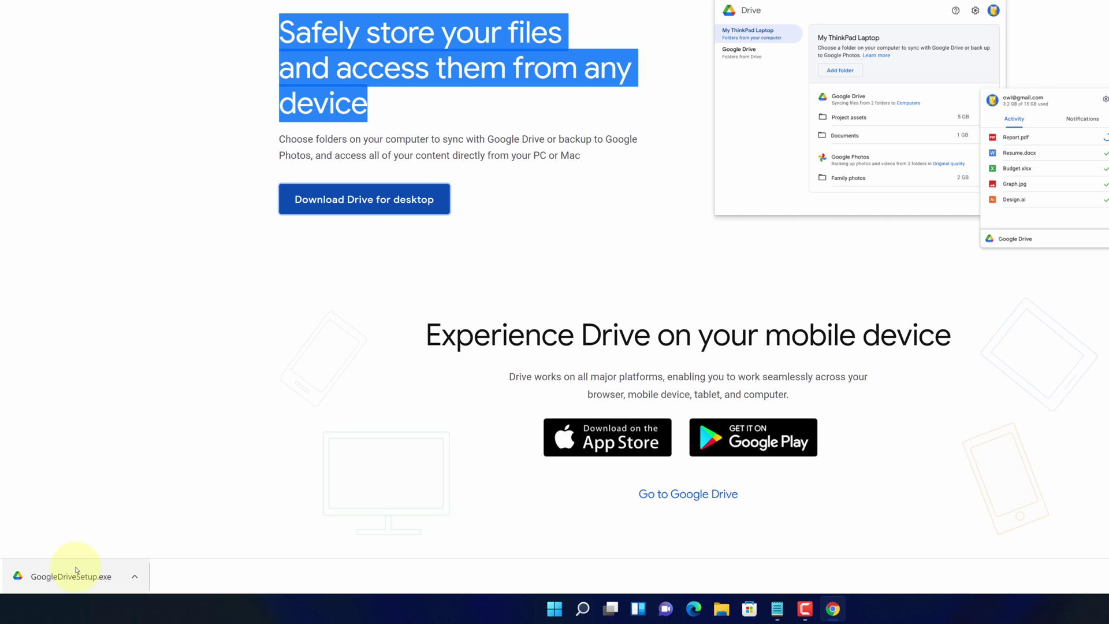
click(134, 577)
click(169, 536)
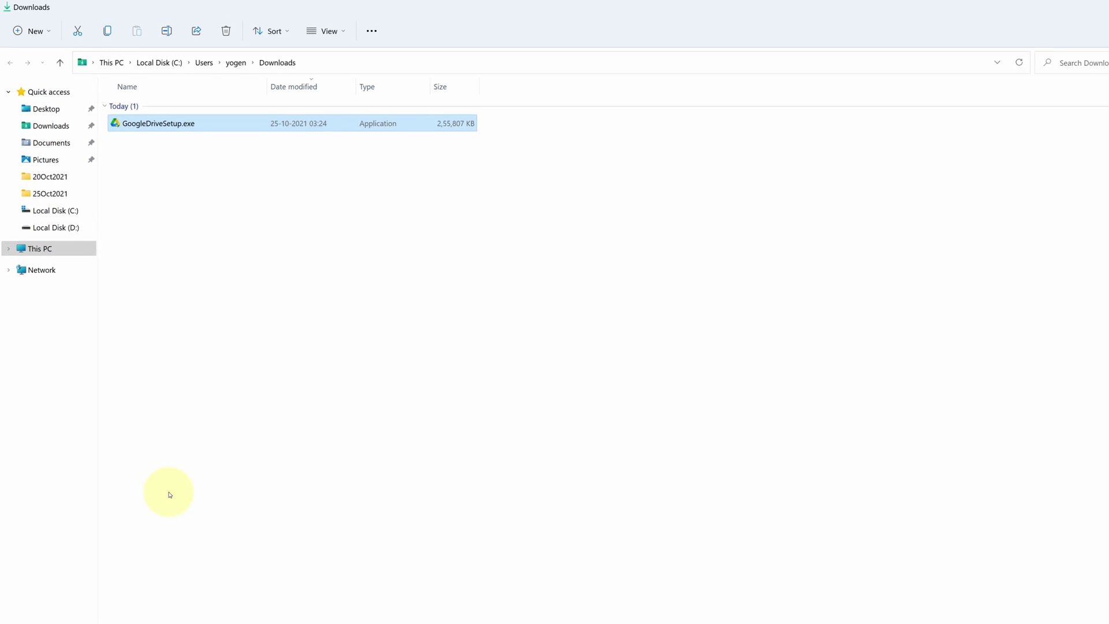
- Run GoogleDriveSetup.exe, then close the File Explorer, Chrome and Notepad windows
double_click(183, 128)
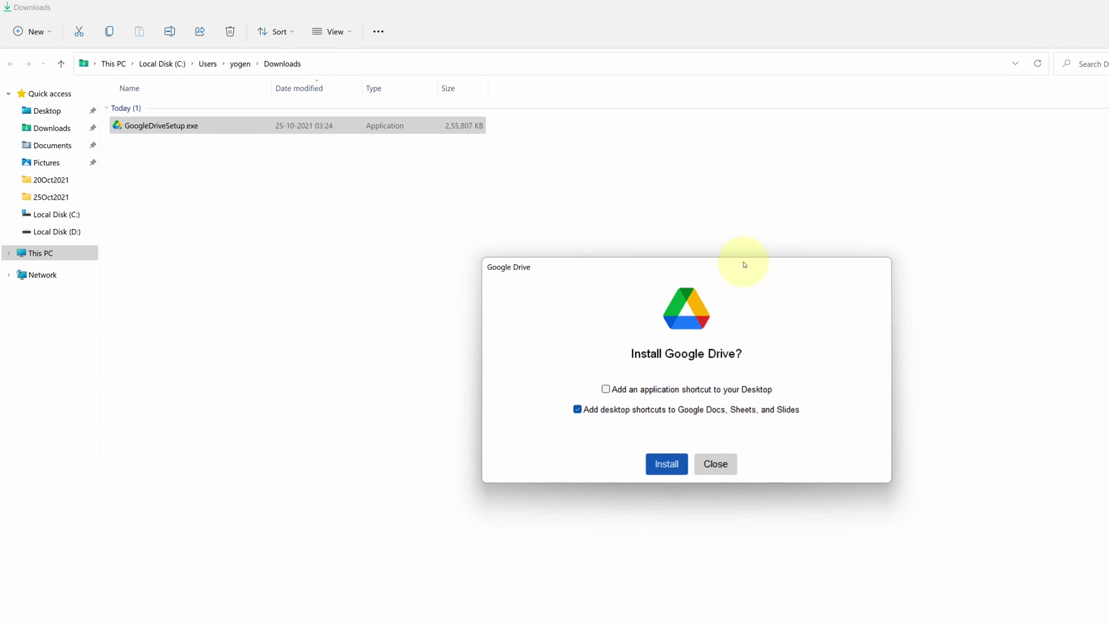
click(1095, 8)
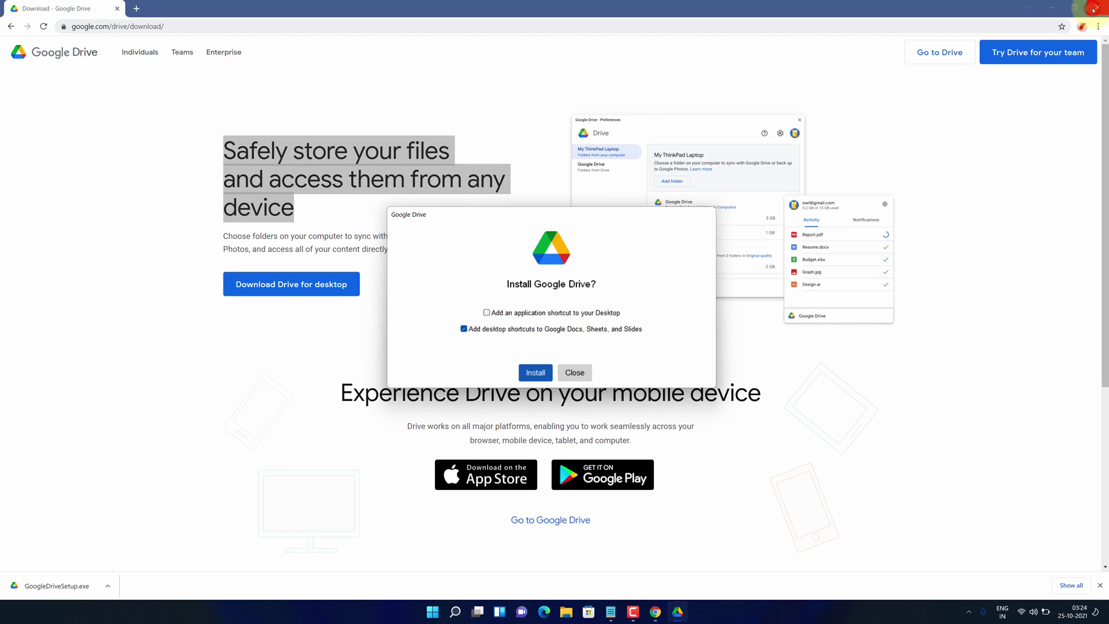
click(1095, 8)
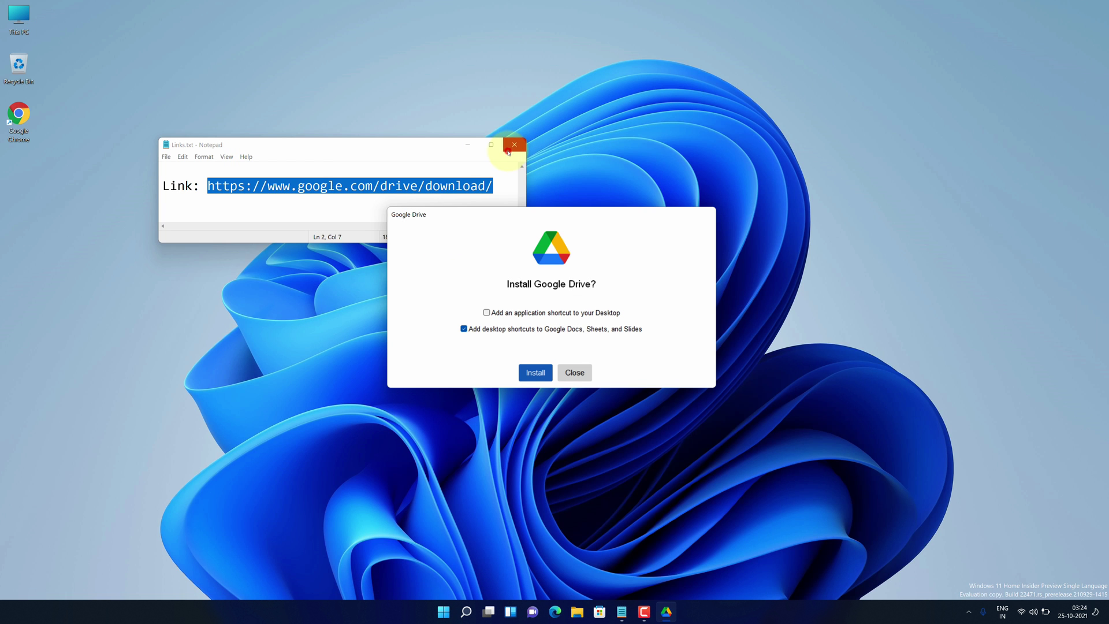
click(508, 151)
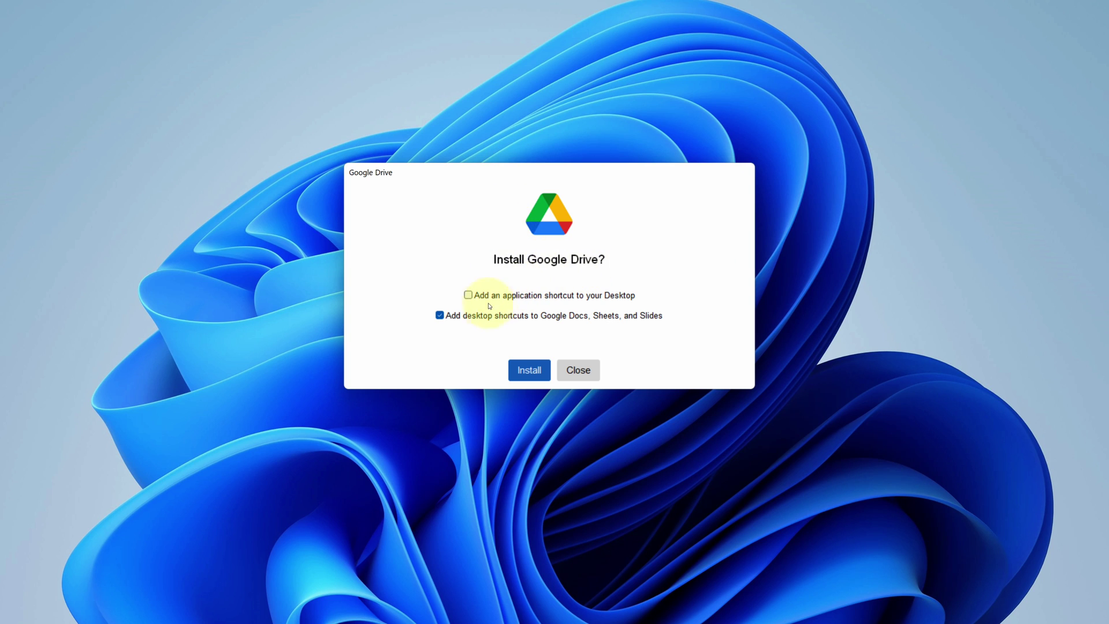
- Add the desktop application shortcut, install Google Drive, and close the finished installer
click(467, 295)
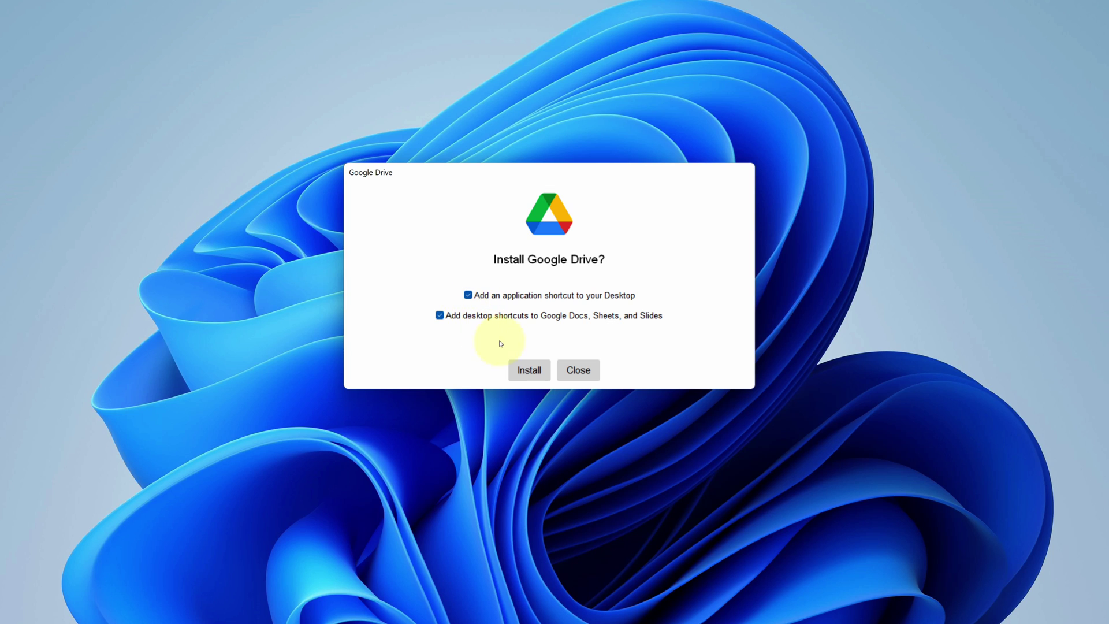
click(525, 375)
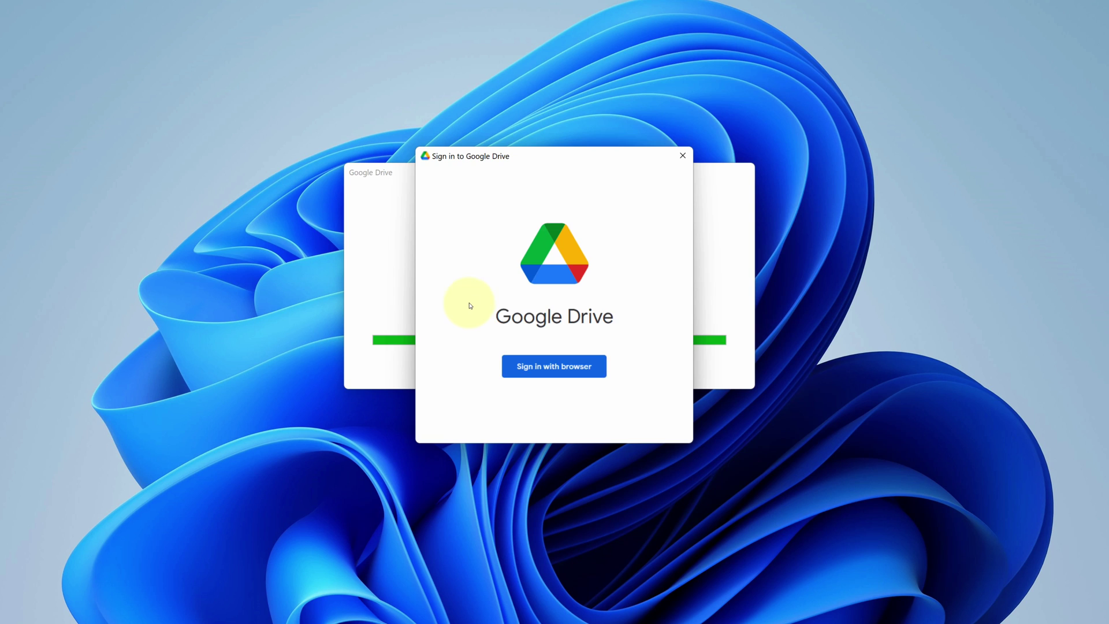
drag(475, 153, 787, 140)
drag(538, 171, 435, 163)
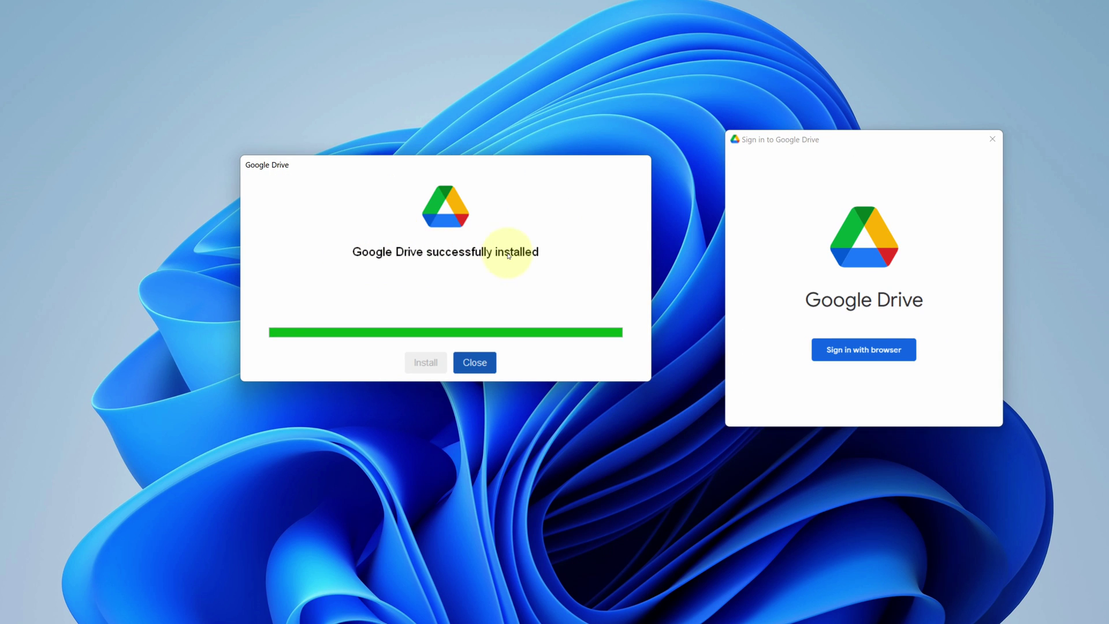
click(469, 365)
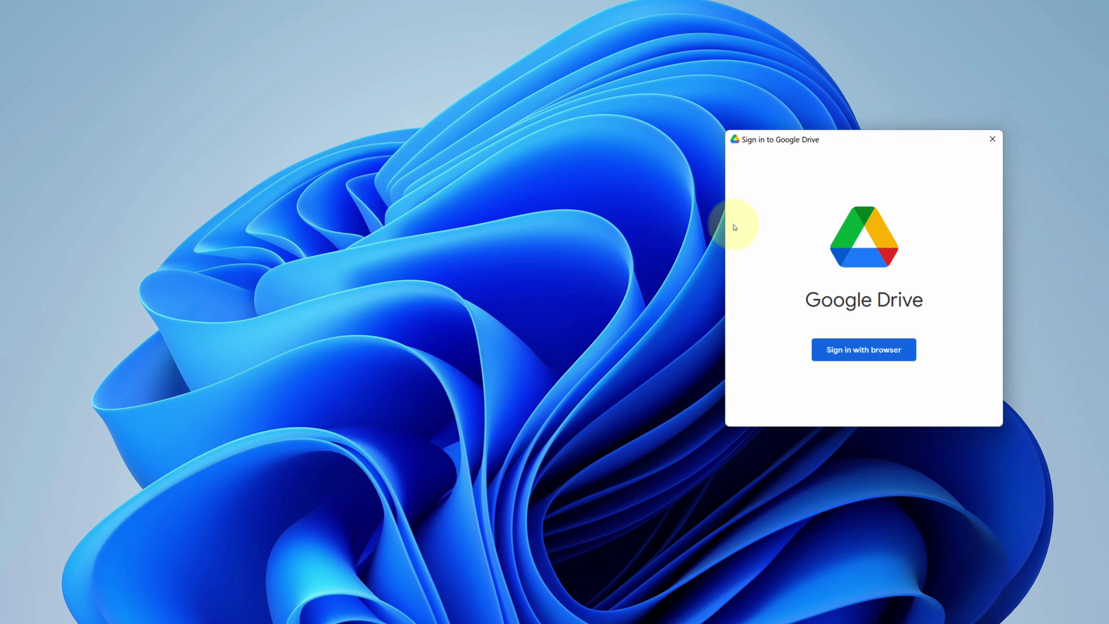
- Center the sign-in window, submit the account e-mail and password, and confirm signing in
drag(811, 141, 480, 148)
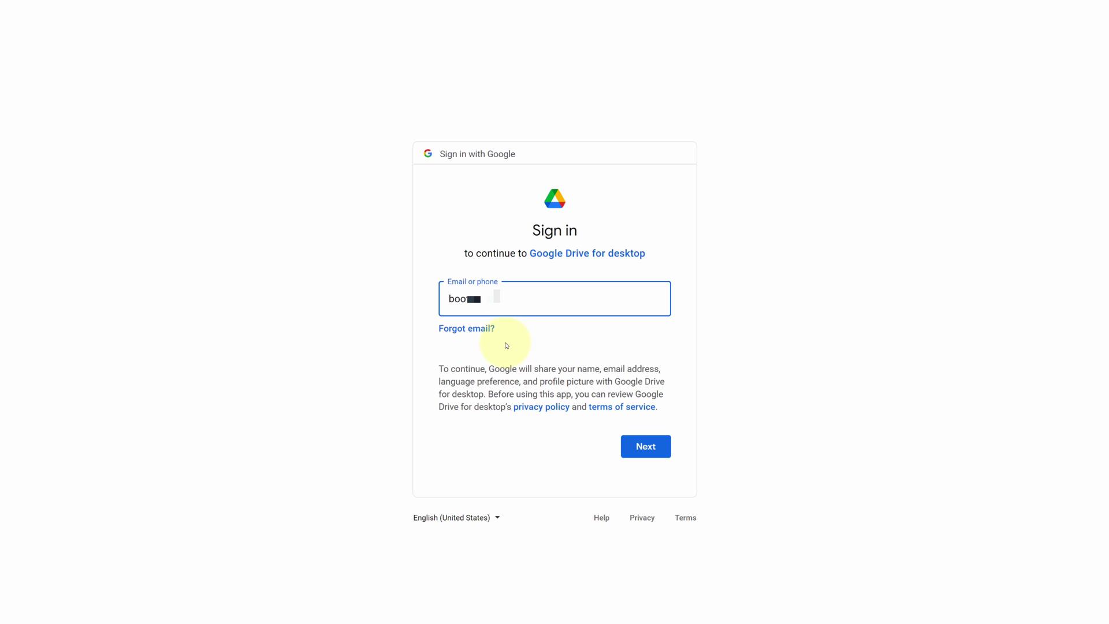
key(Return)
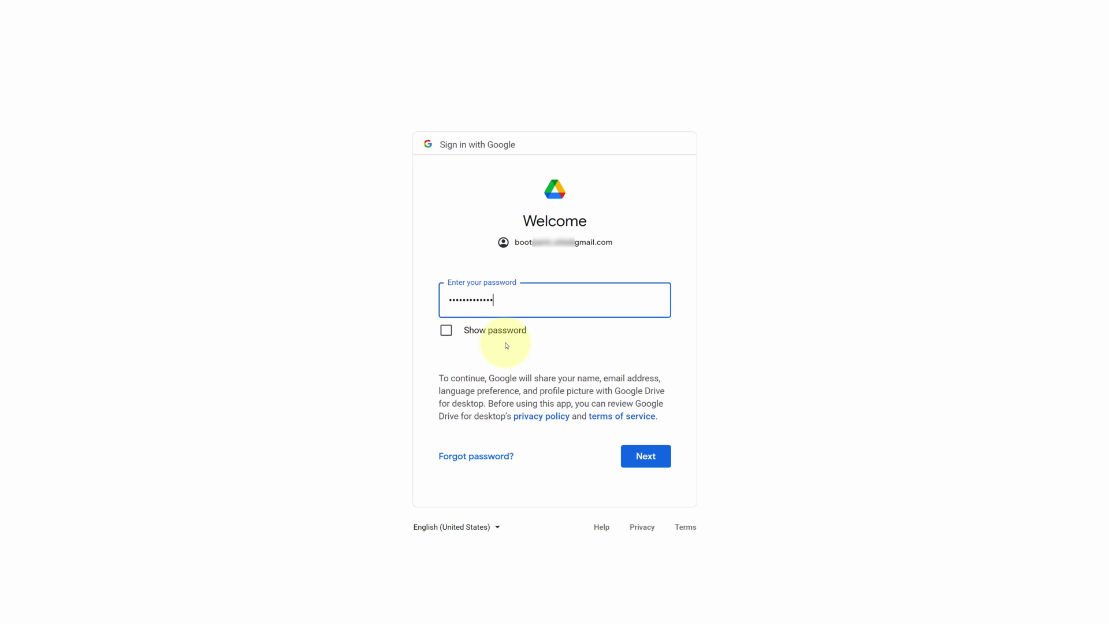
key(Return)
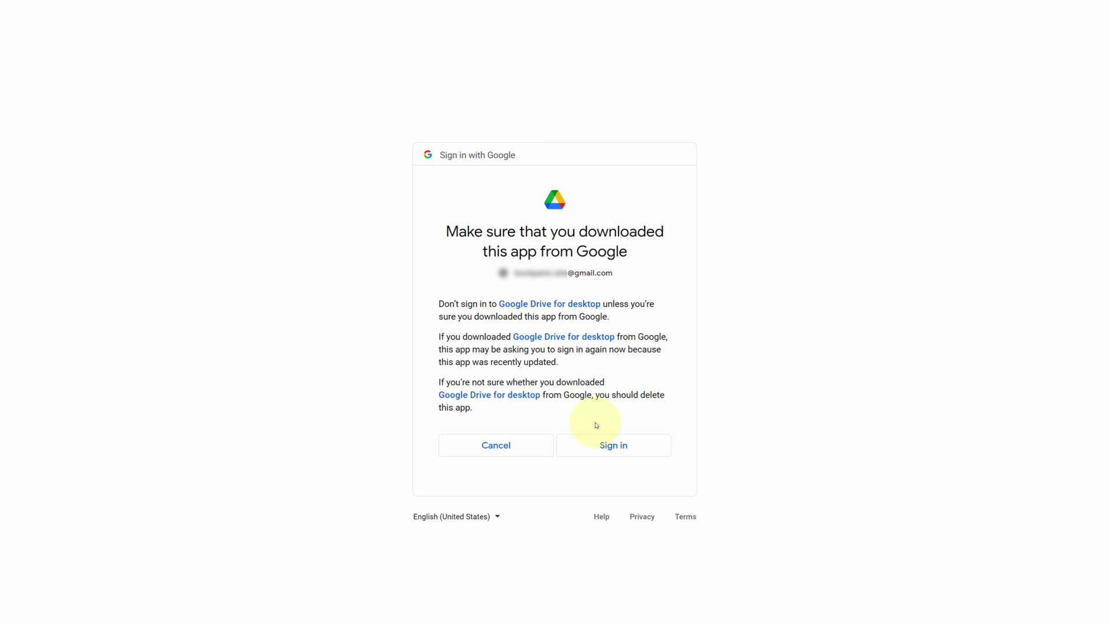
click(606, 450)
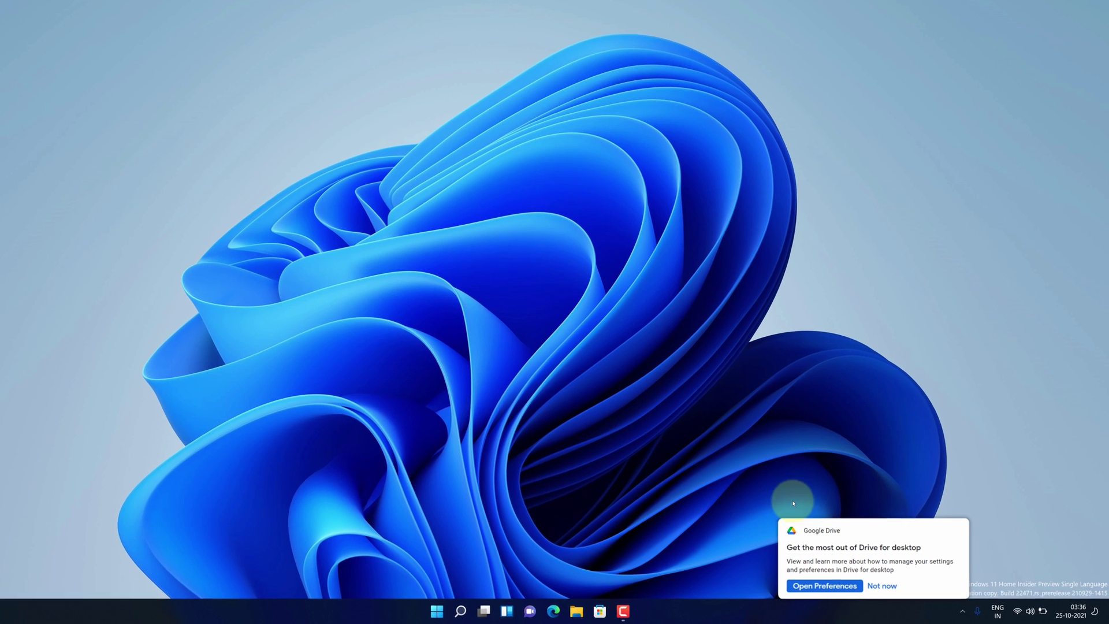
- Choose Not now on the Drive for desktop tips and OK on the loading-files popup
click(880, 586)
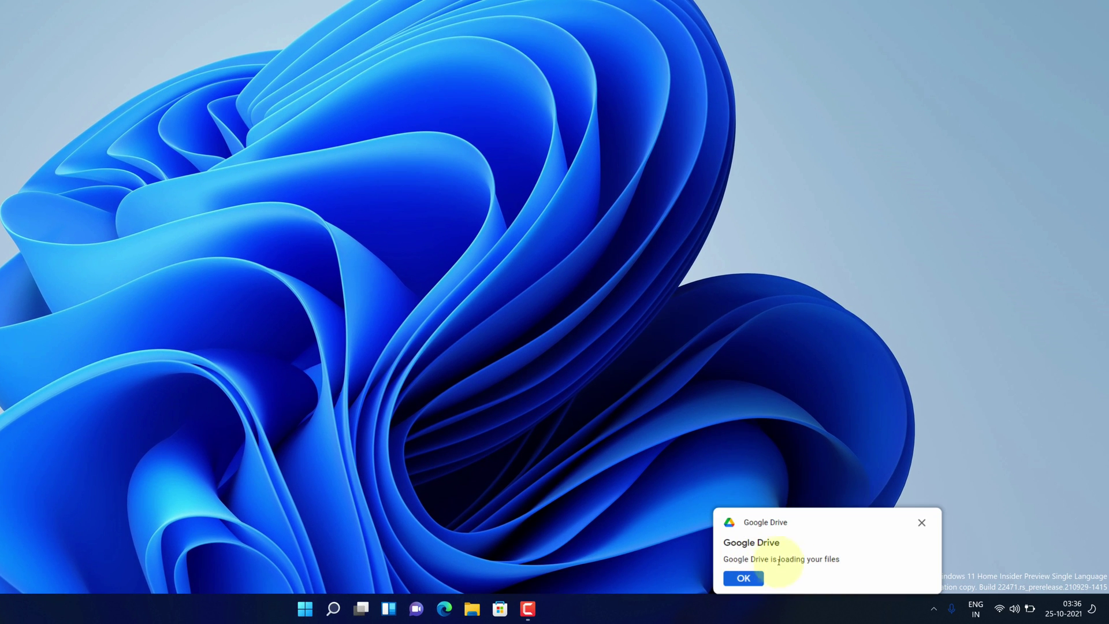
click(744, 577)
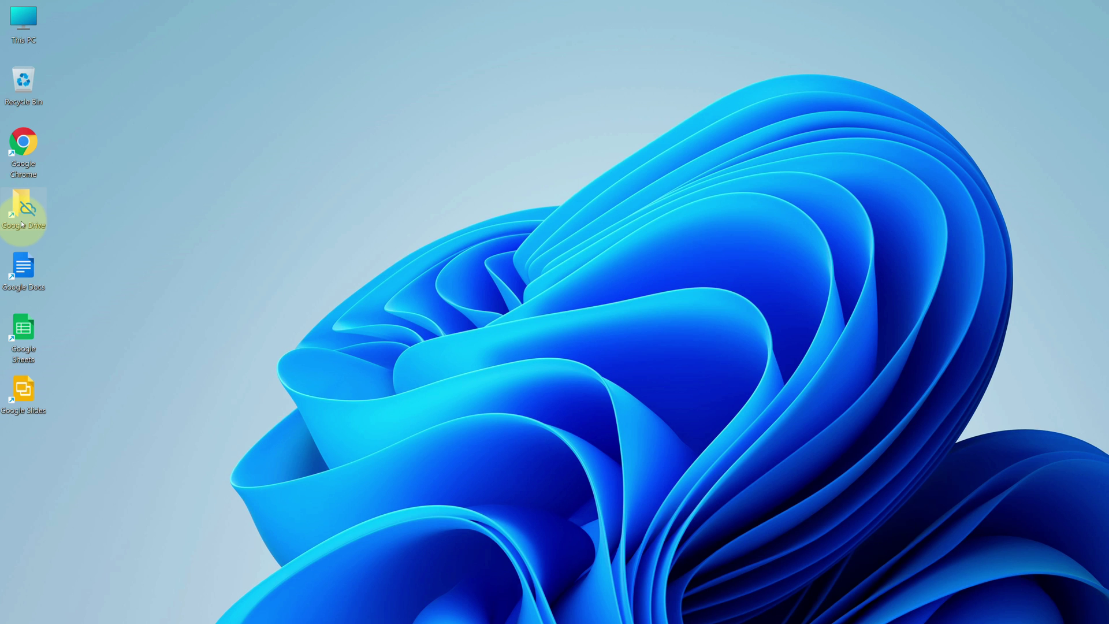
- Open Google Drive (G:) from its desktop shortcut, then open This PC to view the drive
double_click(21, 224)
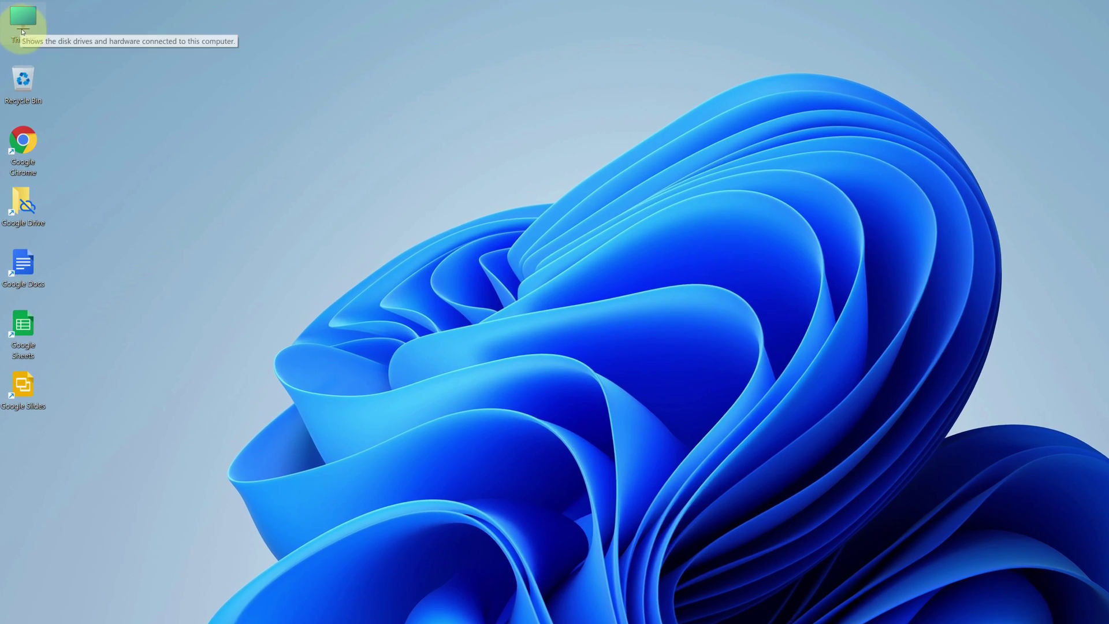
double_click(22, 29)
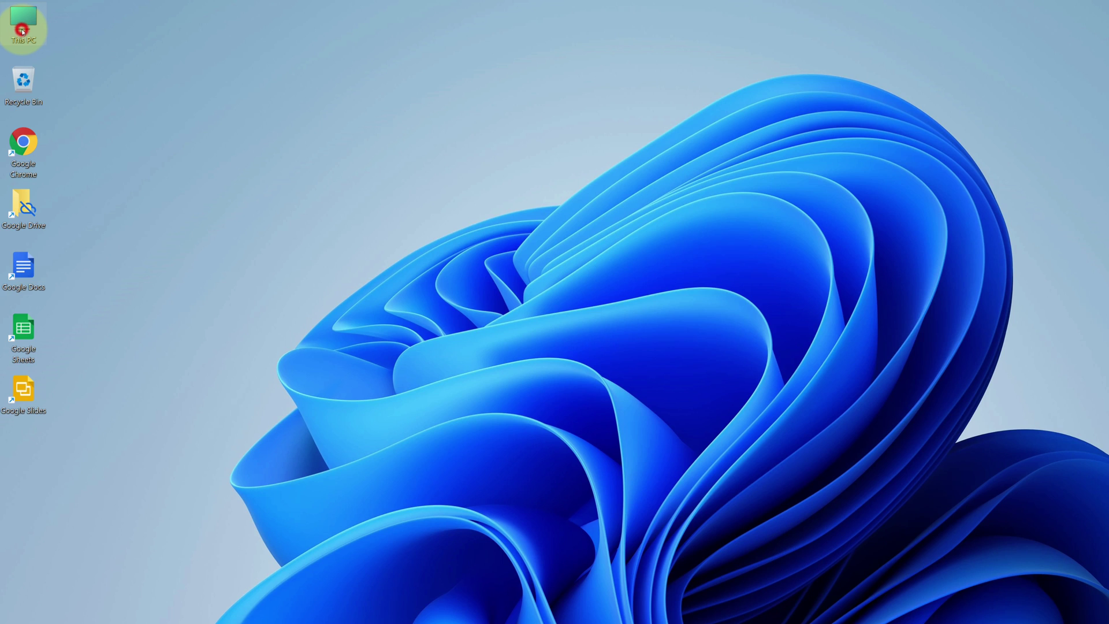